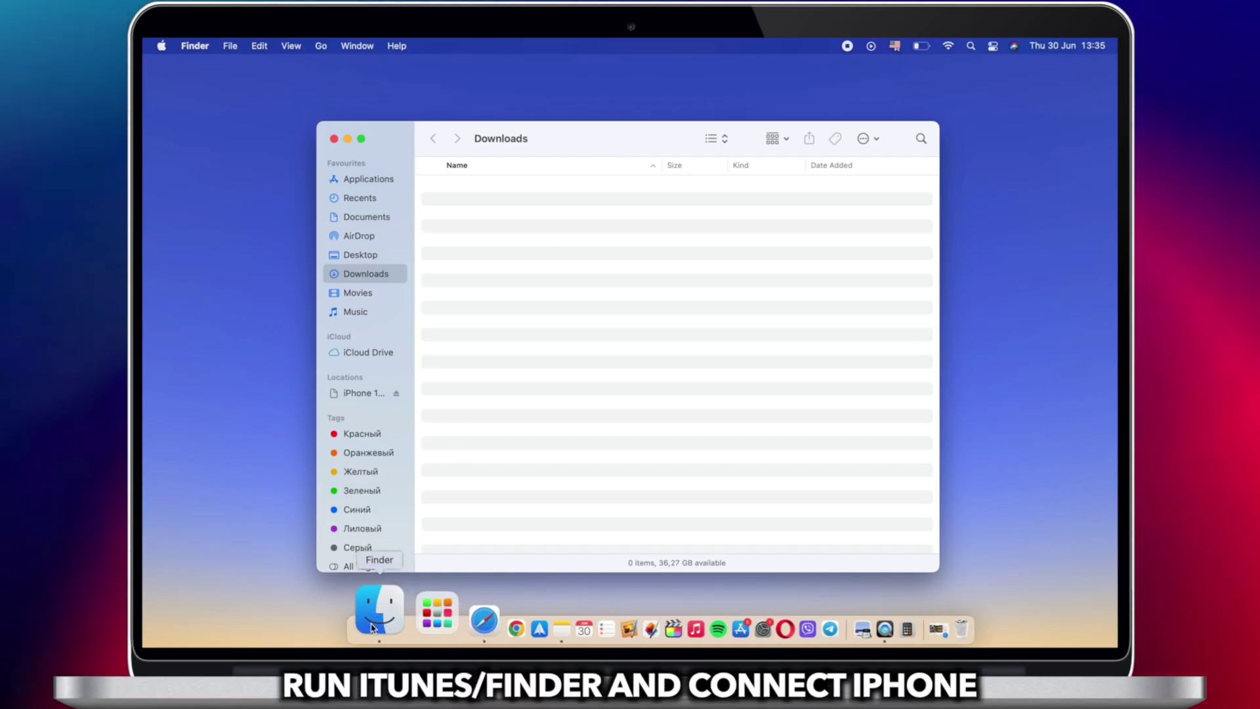
Select the connected iPhone 13 Pro Max in the sidebar to show its overview.
left_click(363, 393)
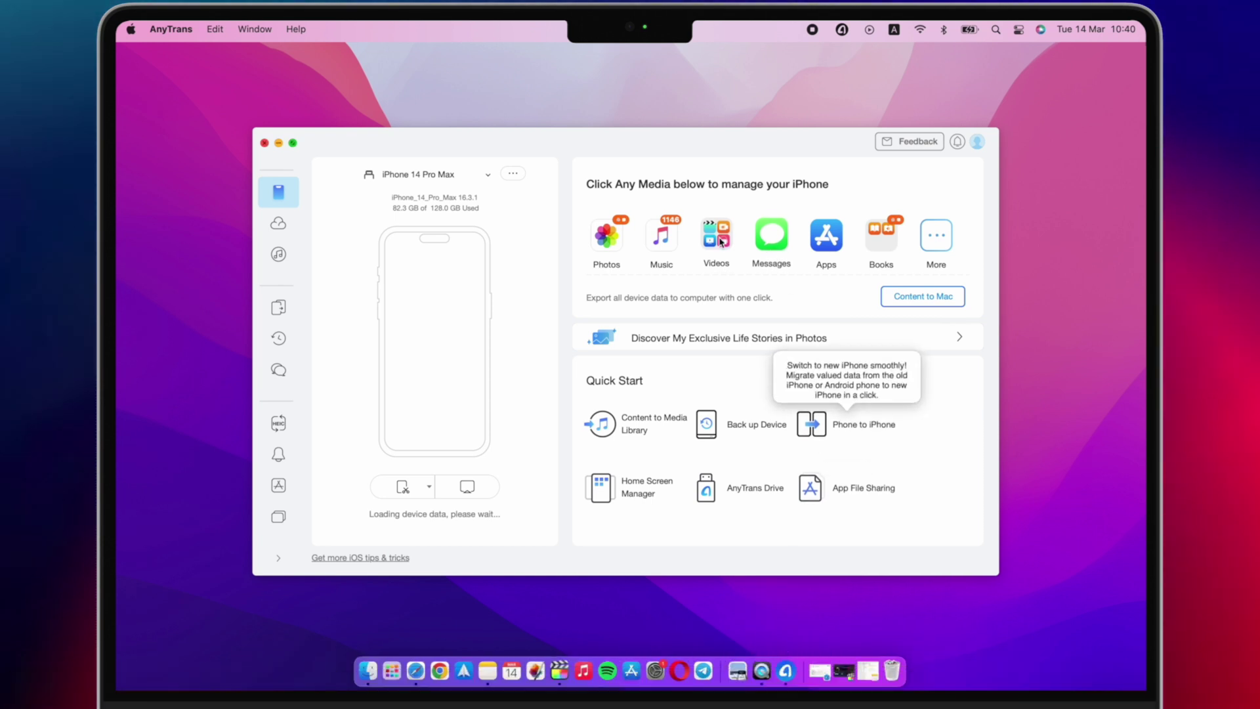
Choose Messages from the iPhone's media categories in Device Manager.
left_click(774, 246)
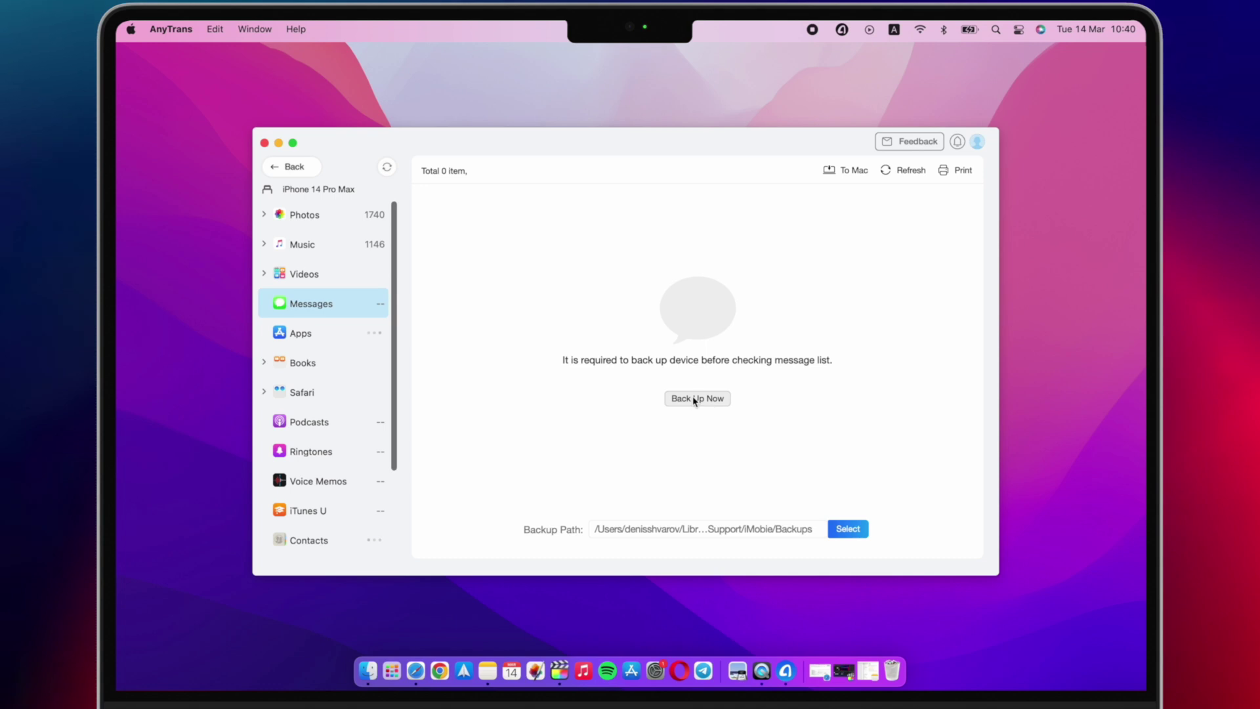
Export the 17 selected conversations to the Mac via 'To PC' in the chosen format.
left_click(844, 173)
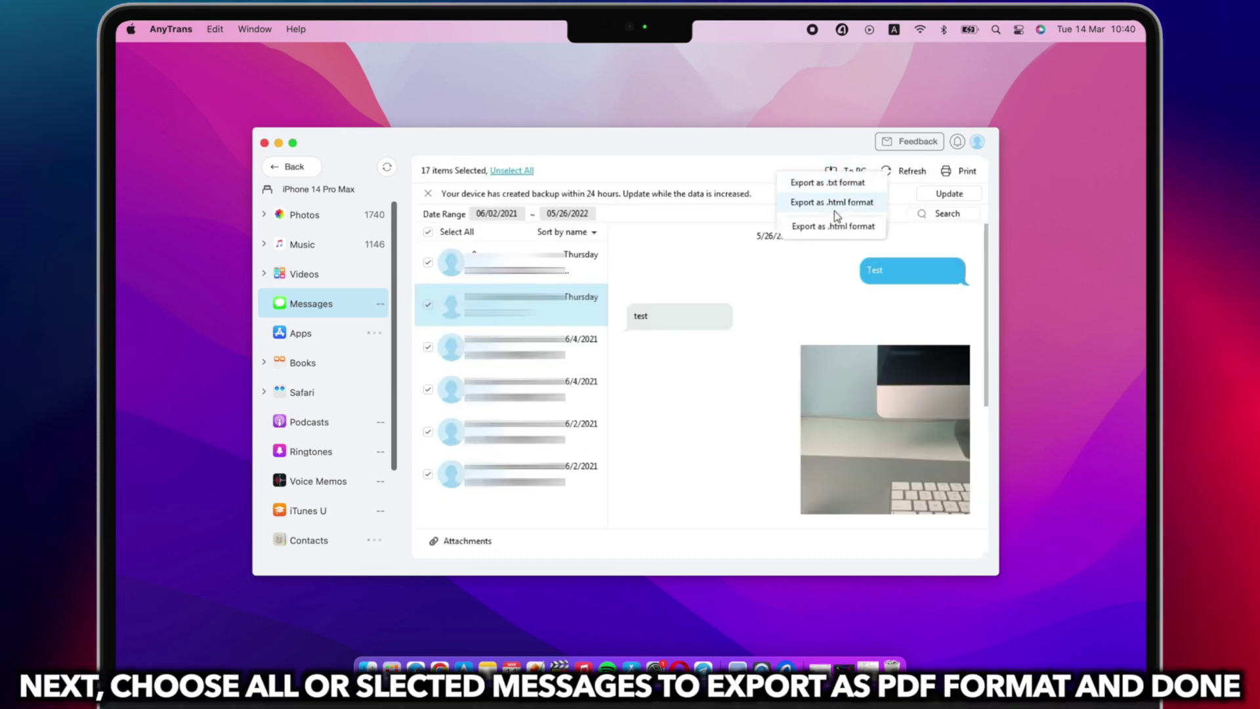
left_click(836, 228)
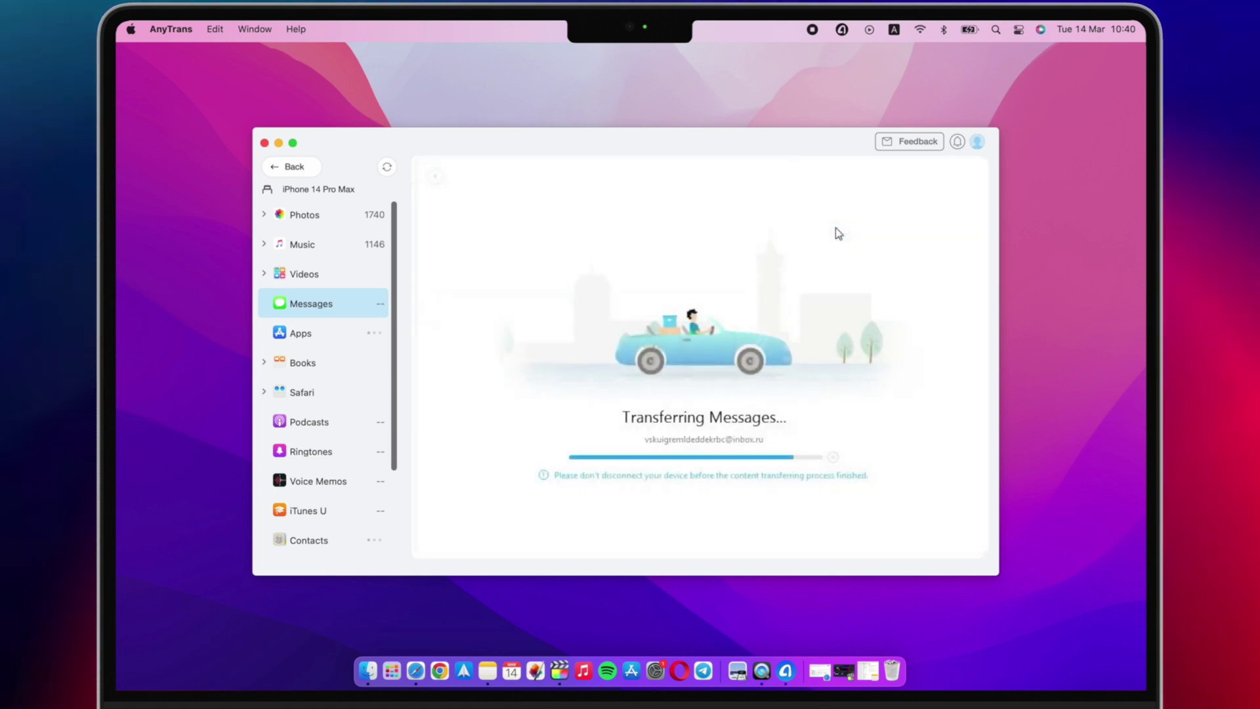